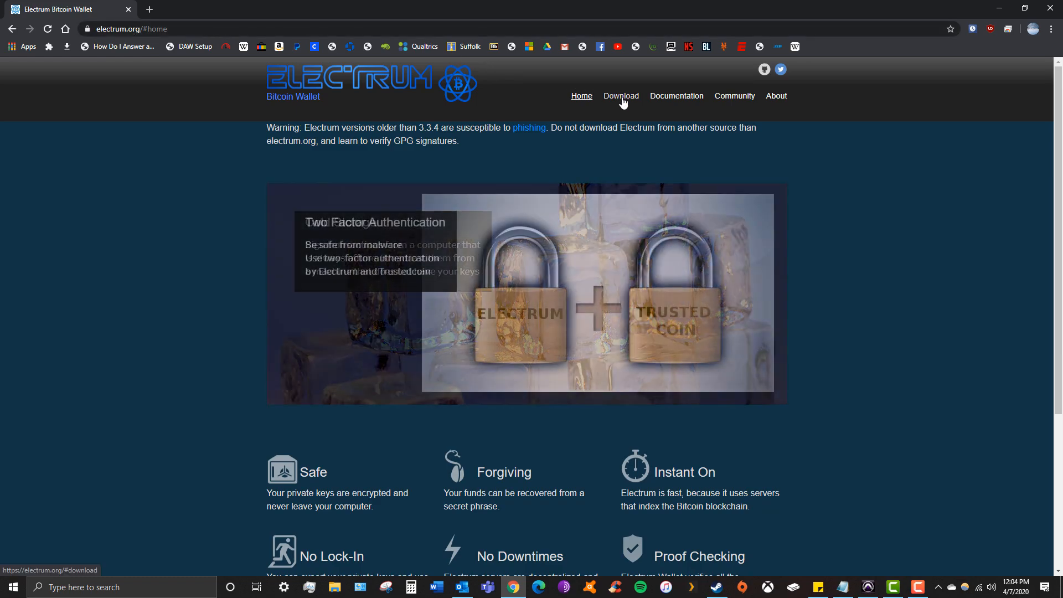
Step: Download the Electrum 3.3.8 Windows installer, electrum-3.3.8-setup.exe, into the Downloads folder
click(621, 98)
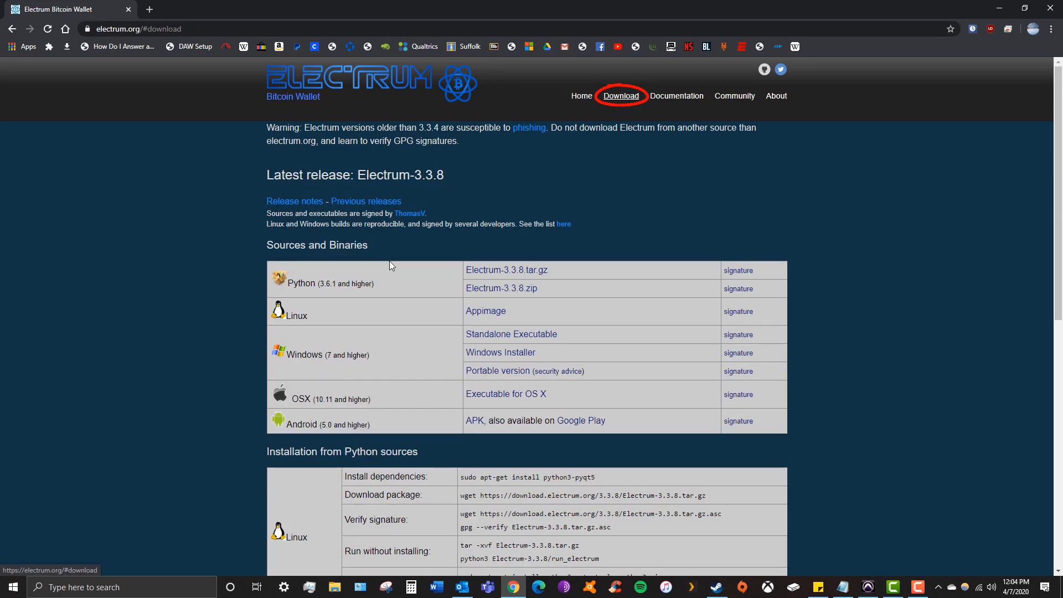
click(521, 354)
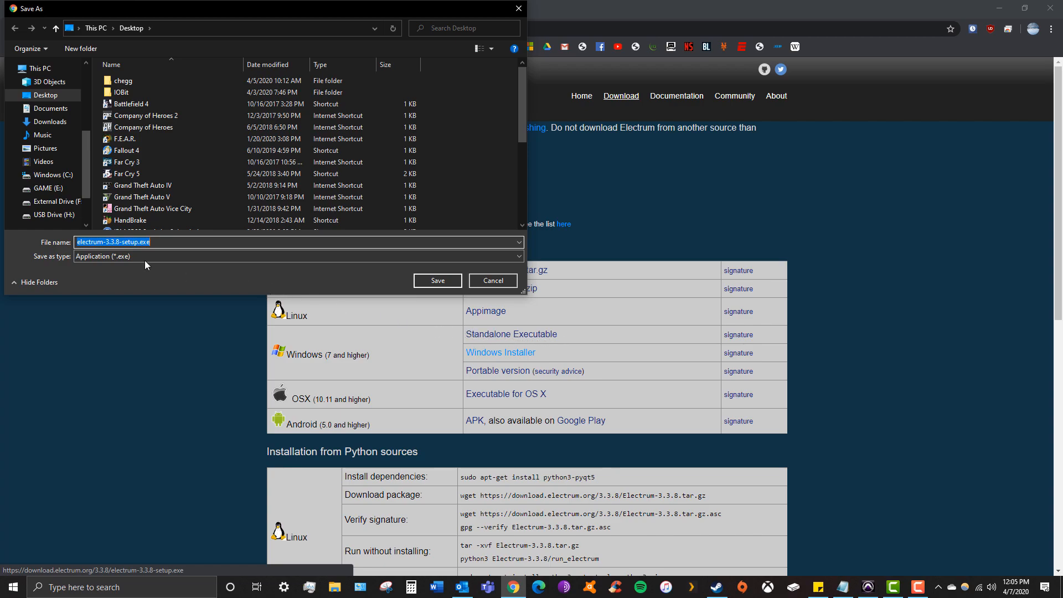
click(62, 123)
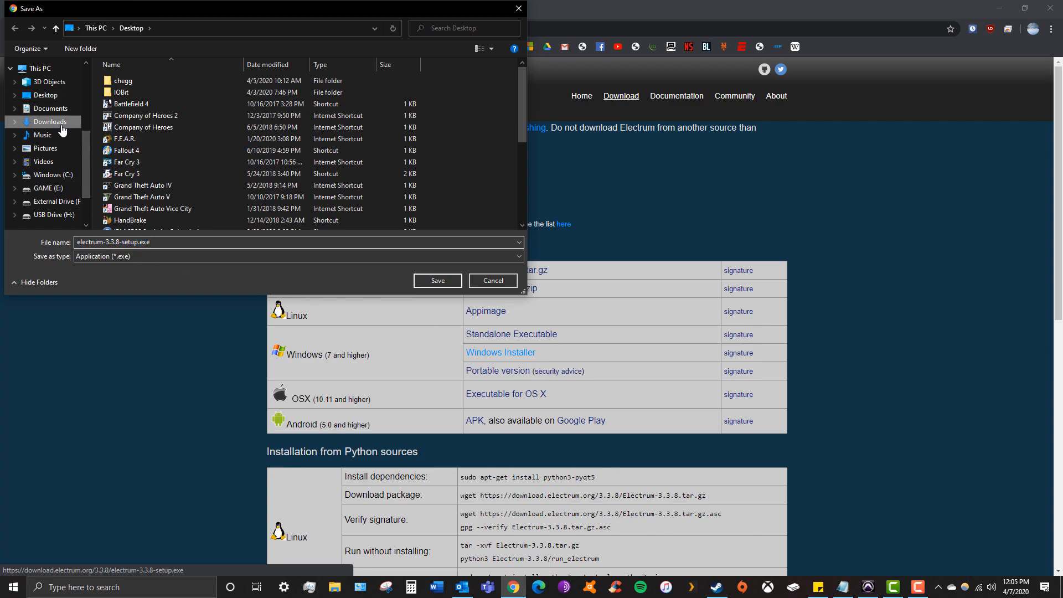
click(443, 282)
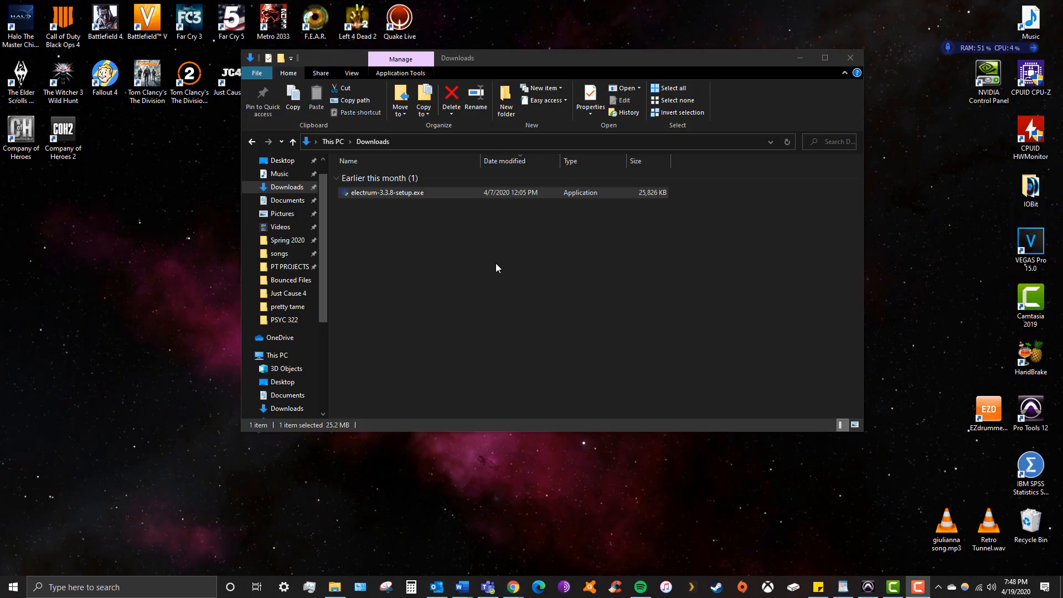
Step: Run electrum-3.3.8-setup.exe from the Downloads folder
double_click(431, 194)
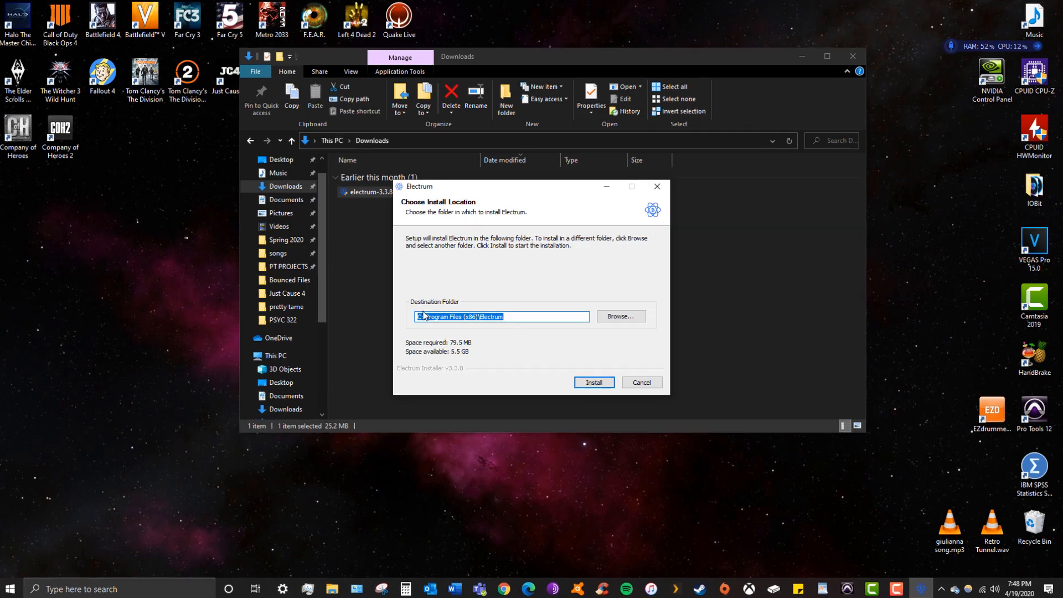
Step: Install Electrum into C:\Program Files (x86)\Electrum and launch it from its desktop shortcut
click(424, 316)
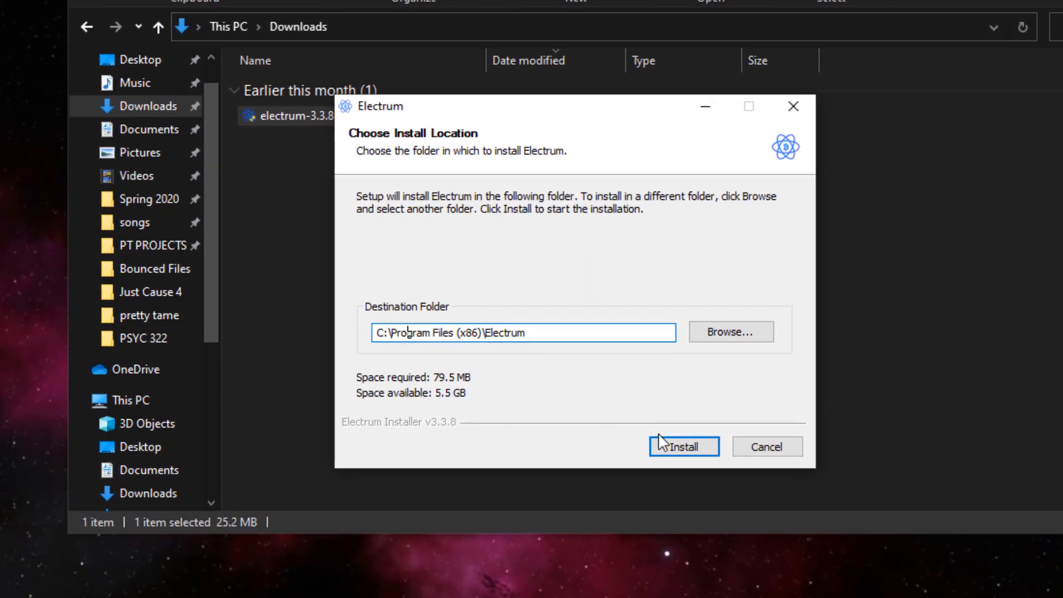
click(684, 451)
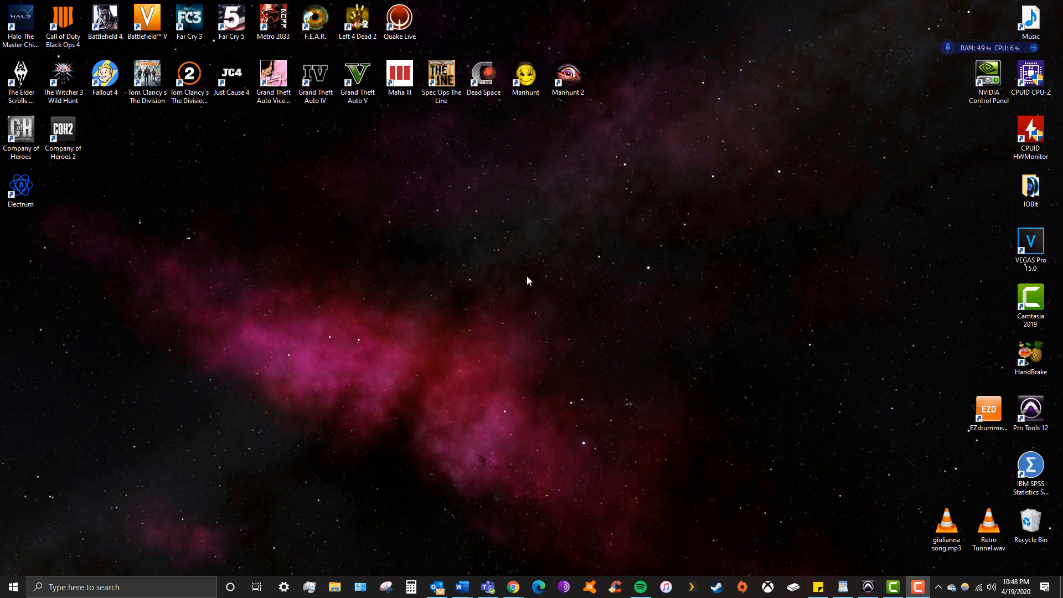
double_click(22, 185)
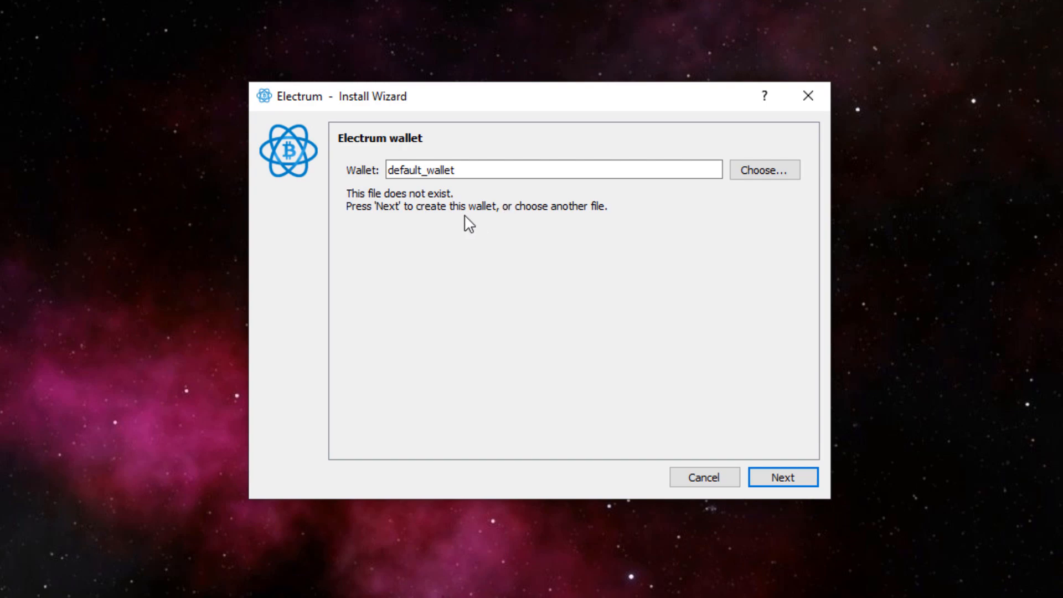
Step: Set up default_wallet as a Standard wallet with a newly created Segwit seed
click(783, 477)
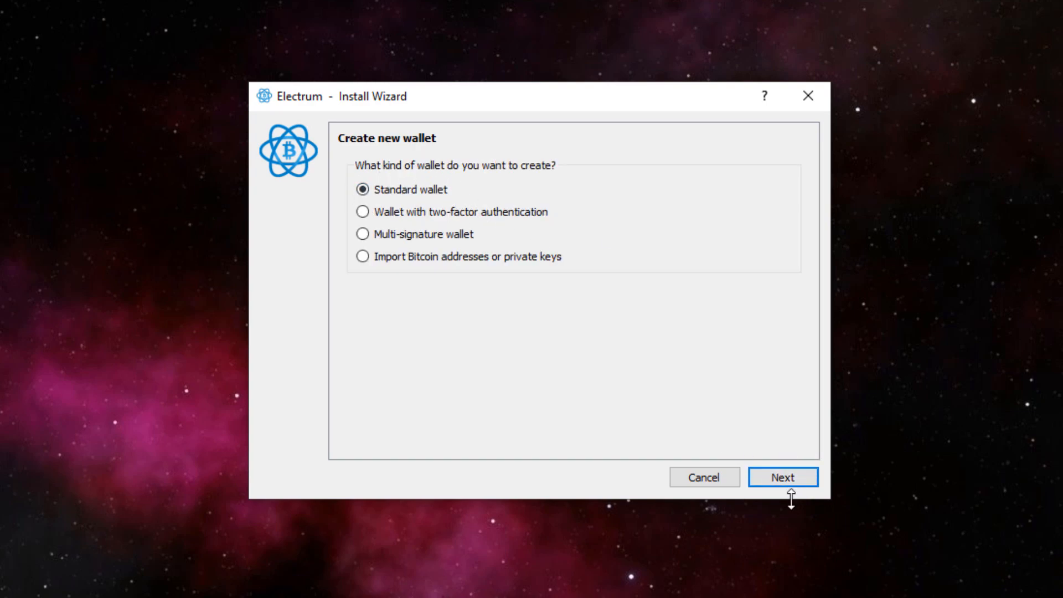
click(782, 477)
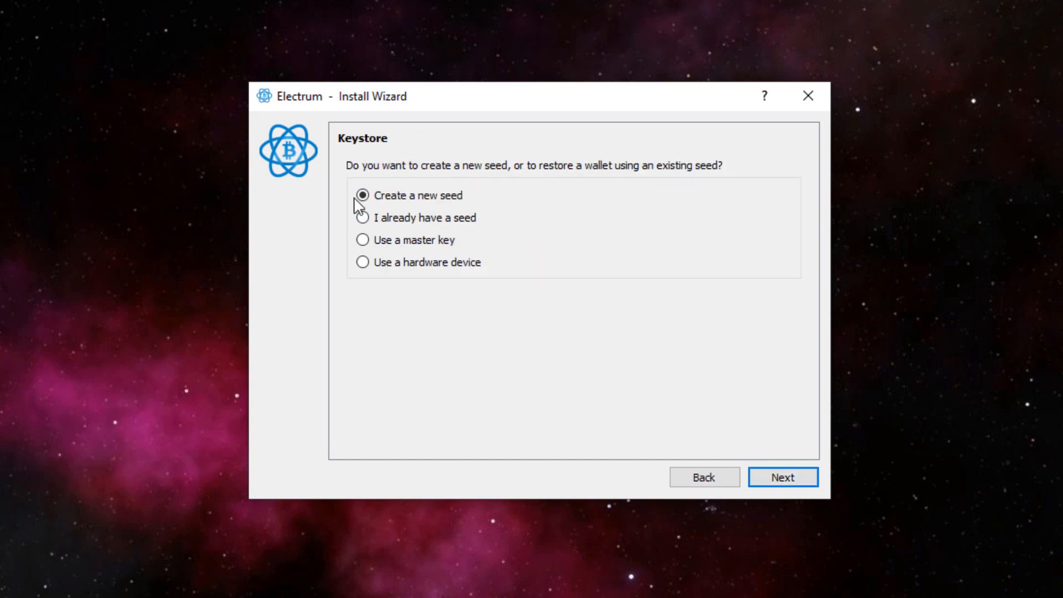
click(797, 477)
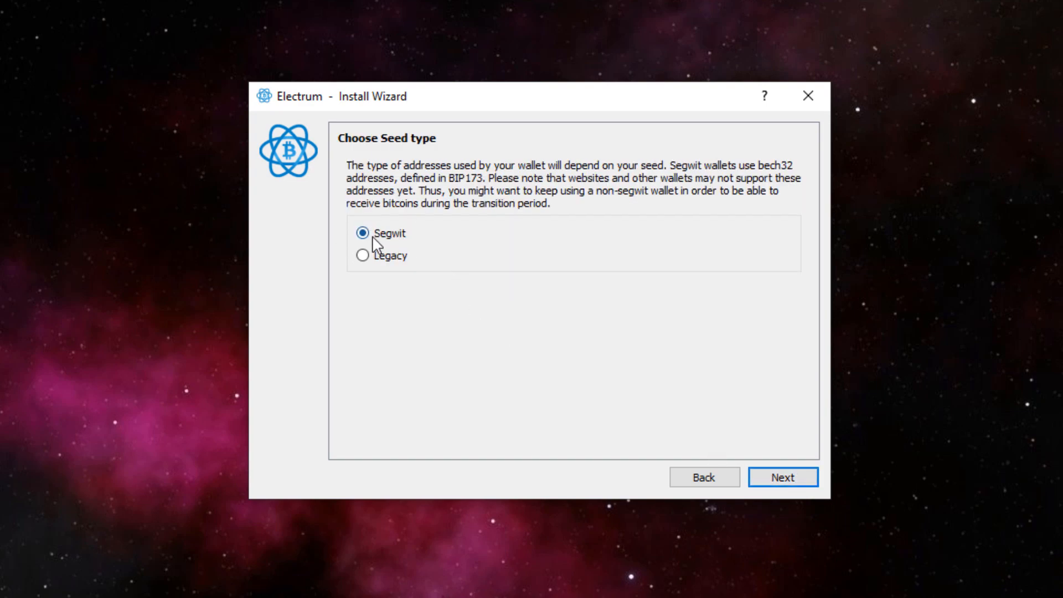
click(787, 476)
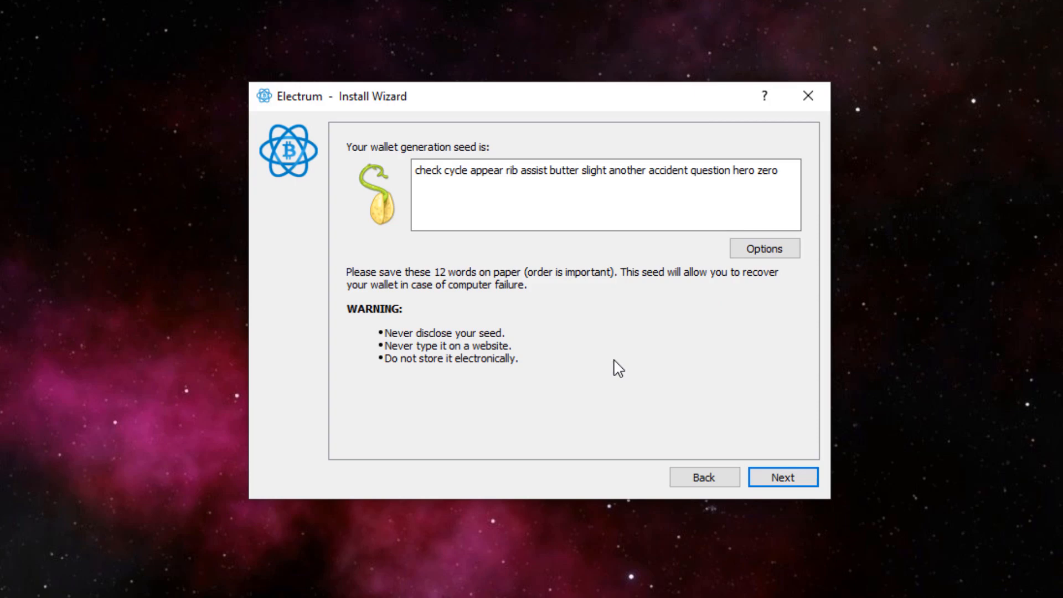
Step: Confirm the wallet by retyping its 12 seed words, then proceed
click(784, 480)
click(591, 207)
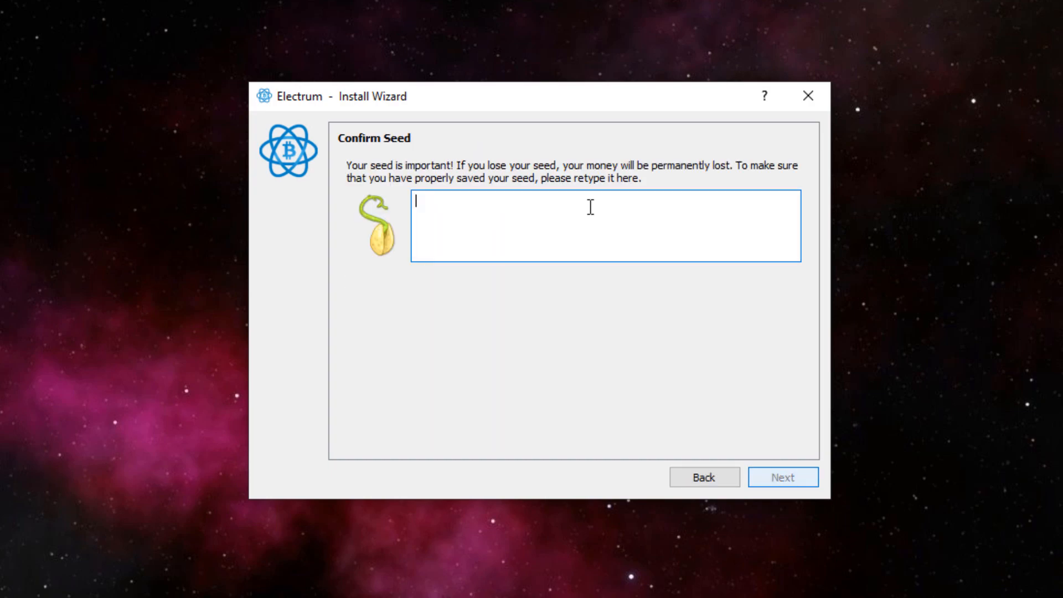
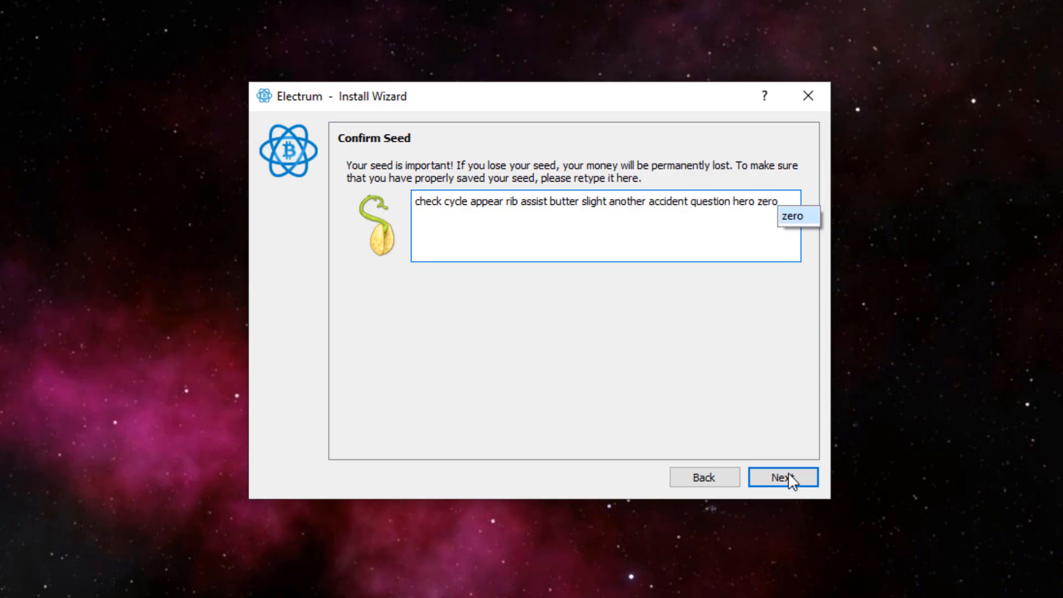
click(791, 479)
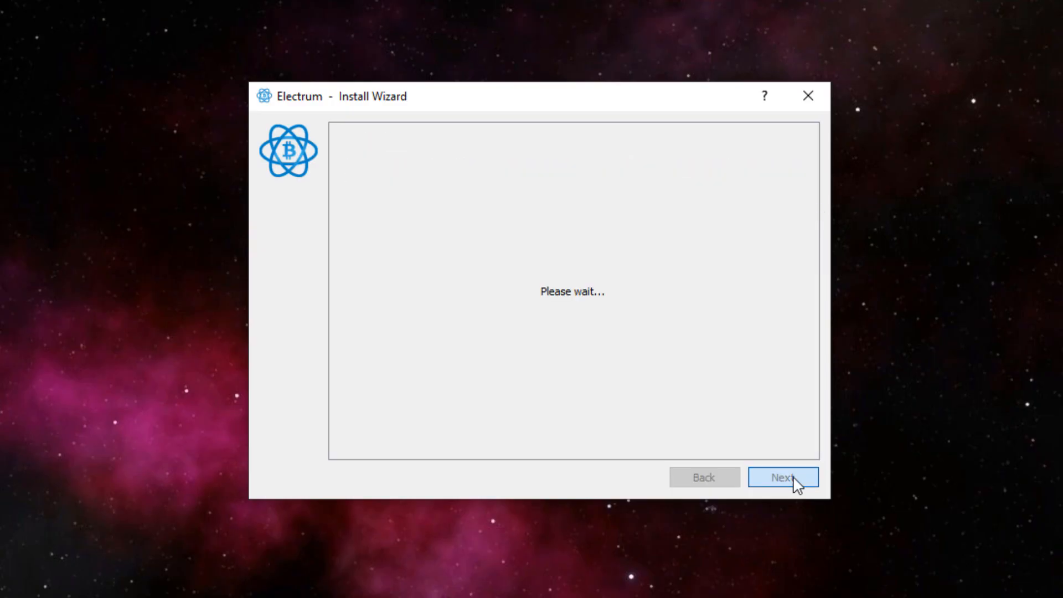
Step: Enter and confirm a strong wallet password, keep wallet file encryption on, and finish setup
click(546, 193)
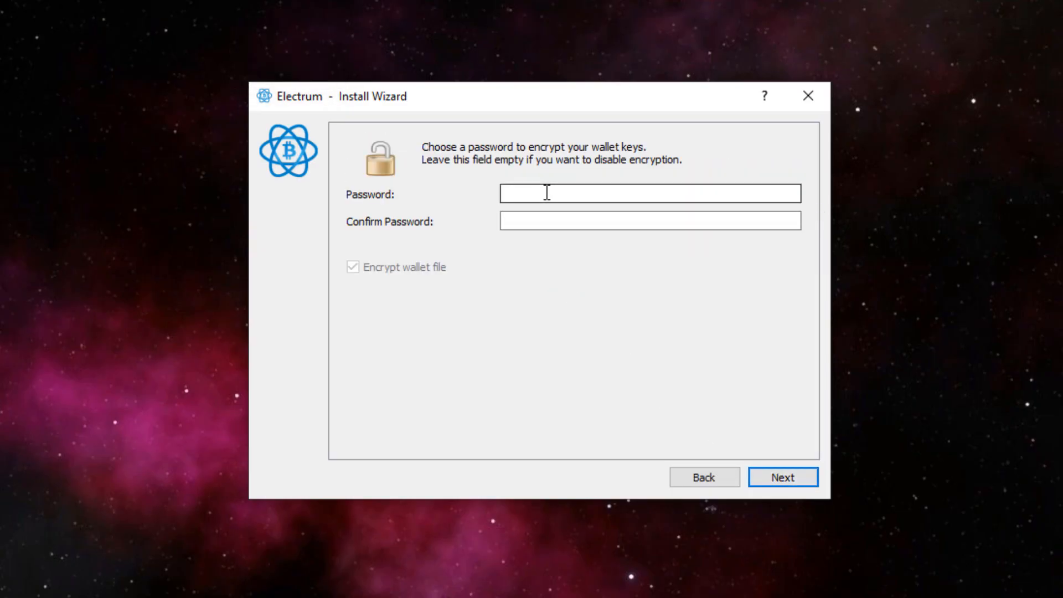
text(aaaaaaaaaaaa)
click(560, 219)
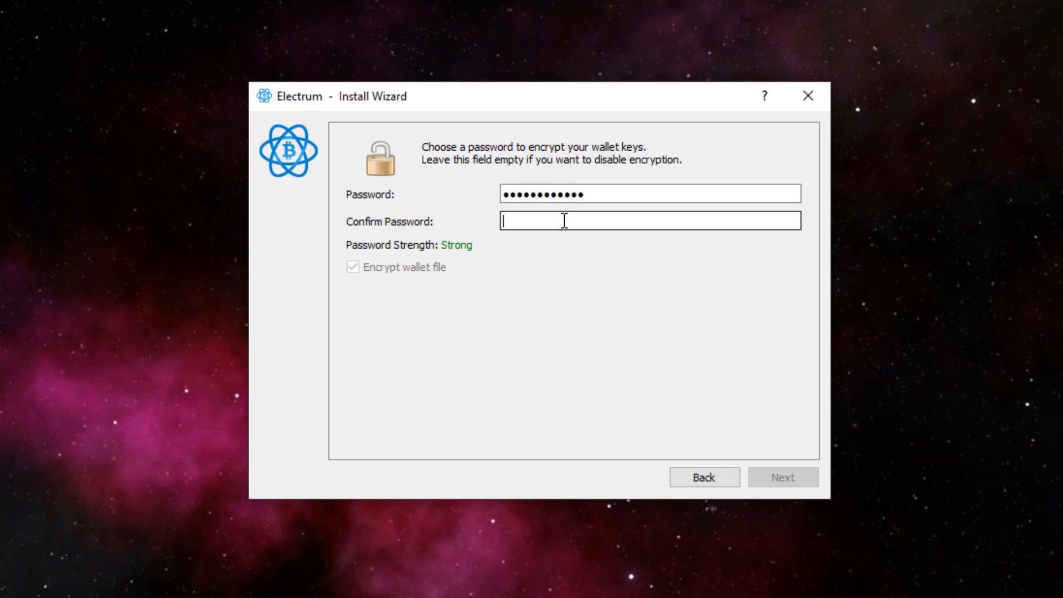
text(aa)
key(BackSpace)
key(BackSpace)
text(aaaaaaaaaaaaa)
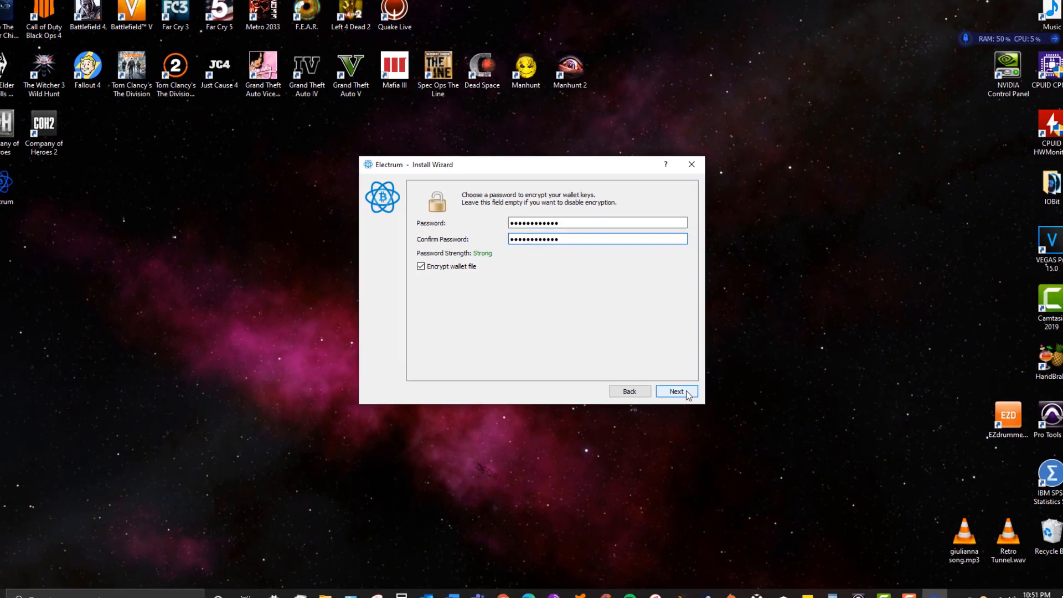
click(772, 458)
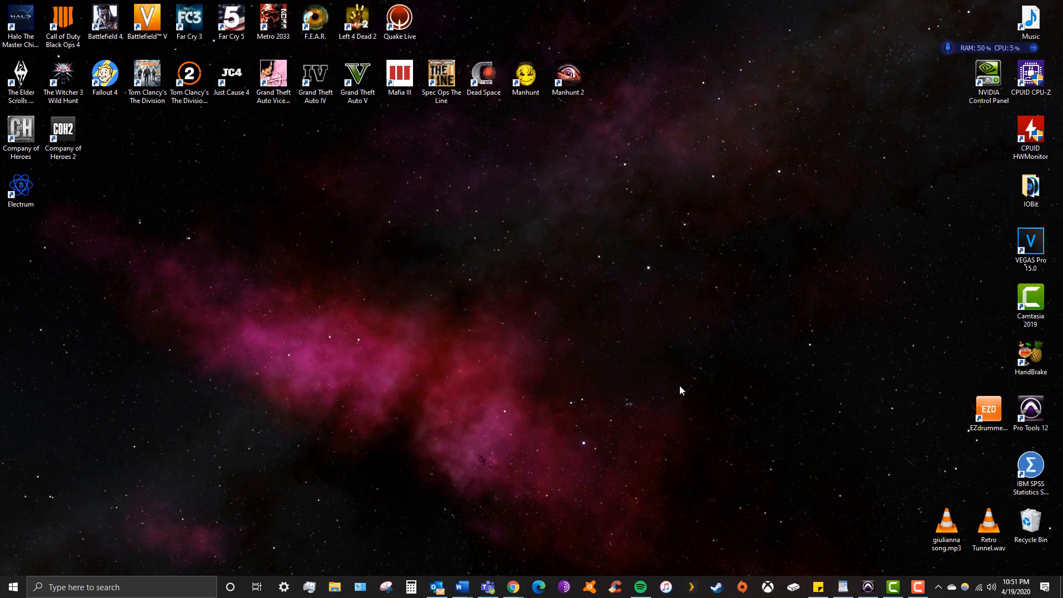
Step: Drag the Electrum default_wallet window to the centre of the screen
drag(378, 52, 615, 188)
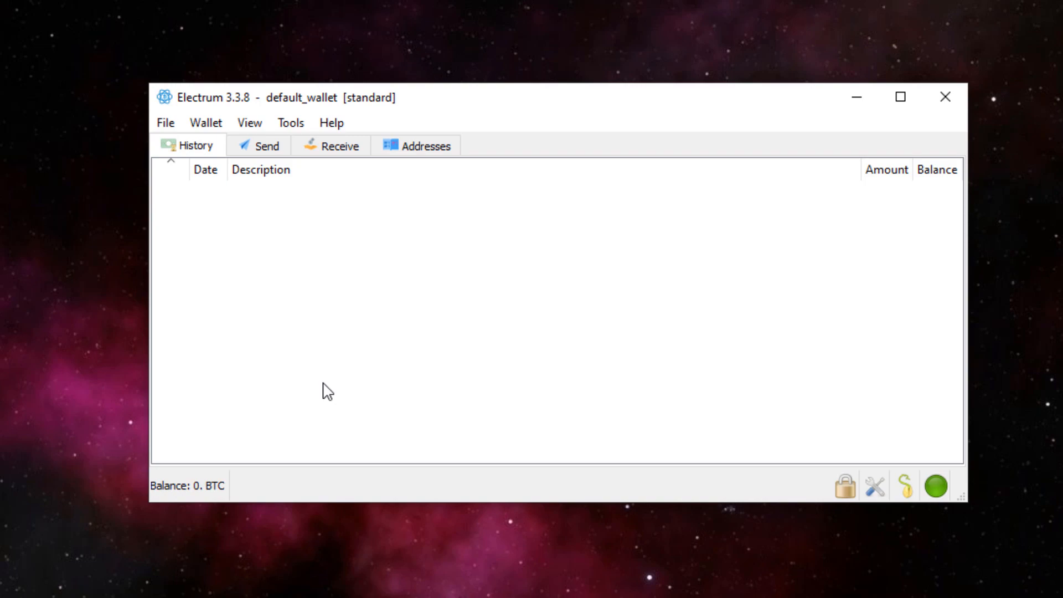
click(298, 129)
click(361, 155)
click(575, 191)
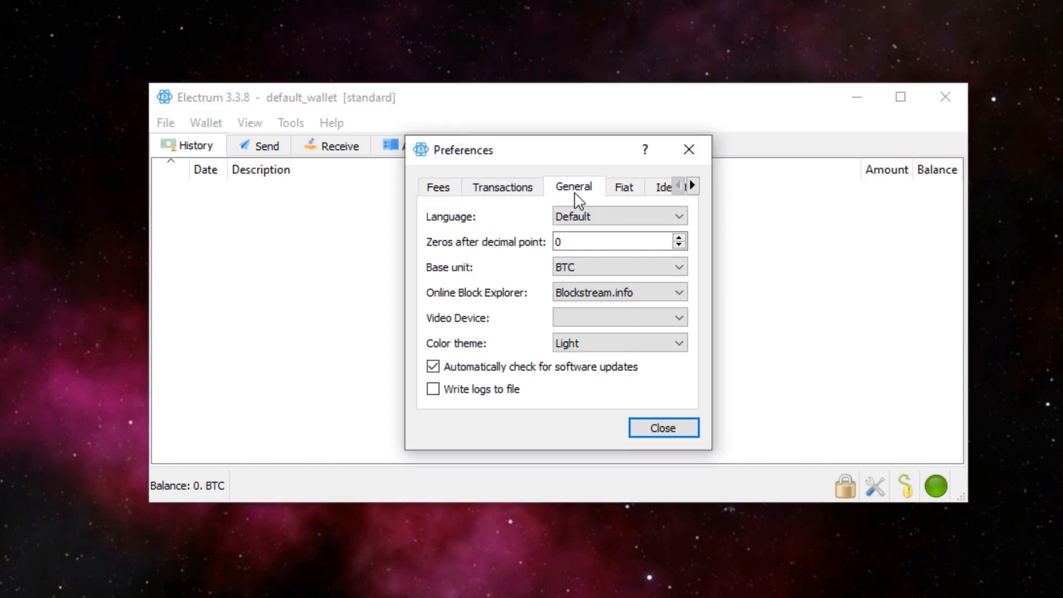
click(582, 269)
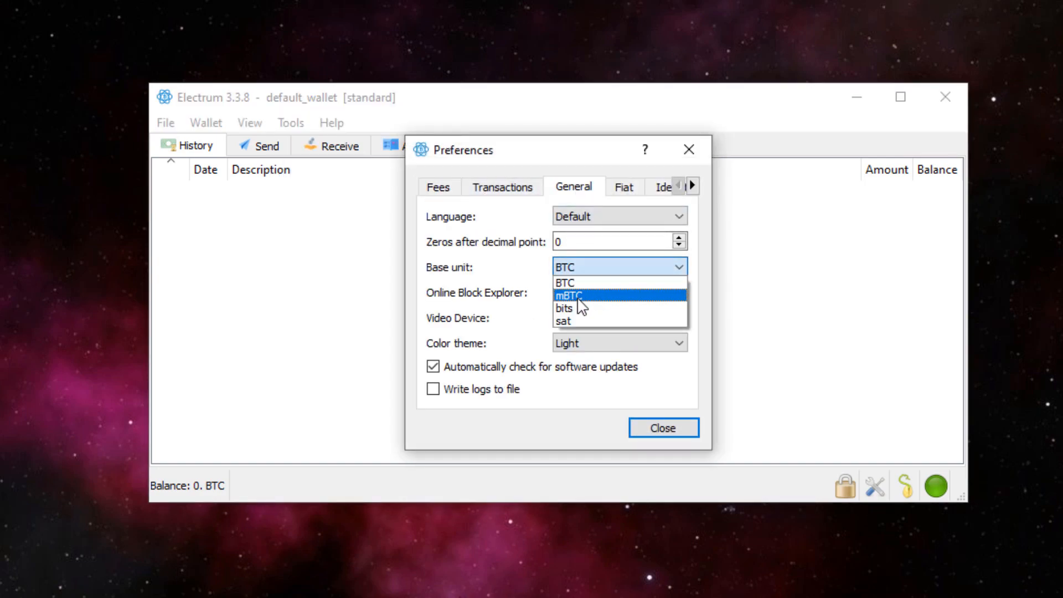
click(669, 434)
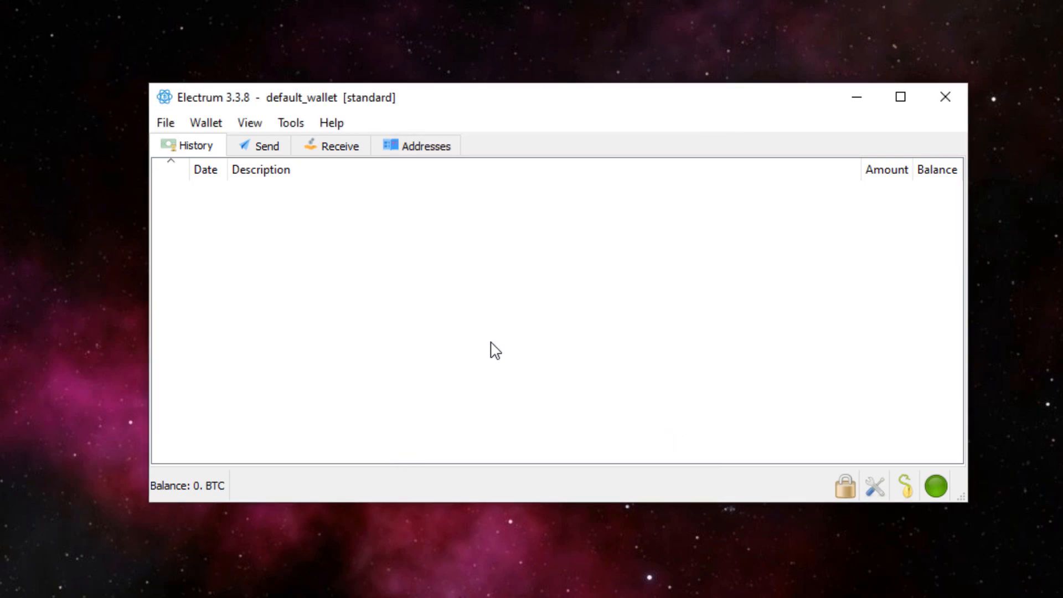
Step: Show the Receive page with the wallet's bc1 receiving address and QR code
click(338, 160)
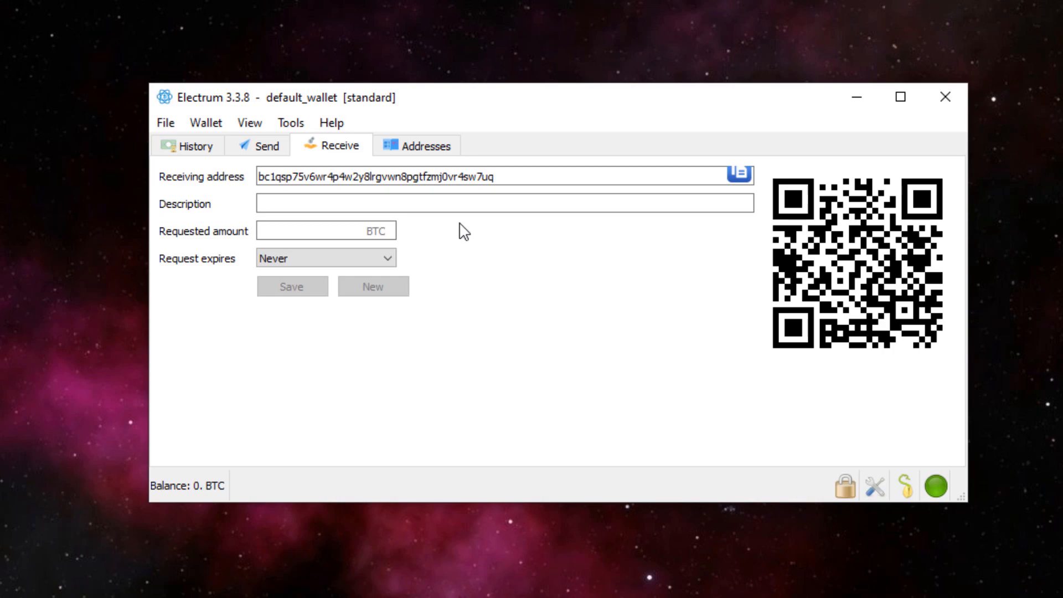
Step: On the Send page, enter 10000000 as the payment amount
click(261, 151)
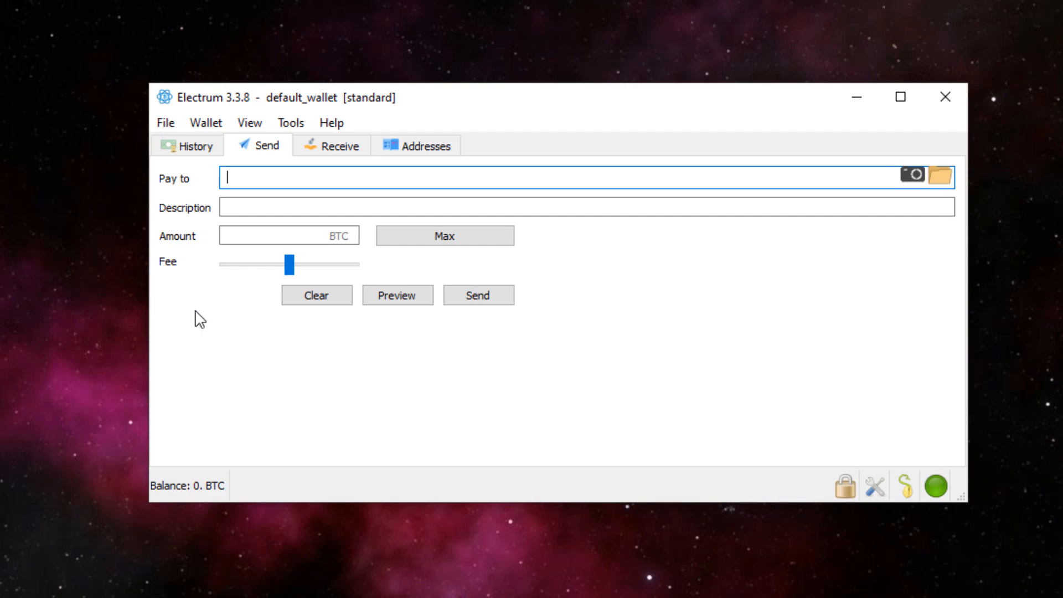
click(267, 233)
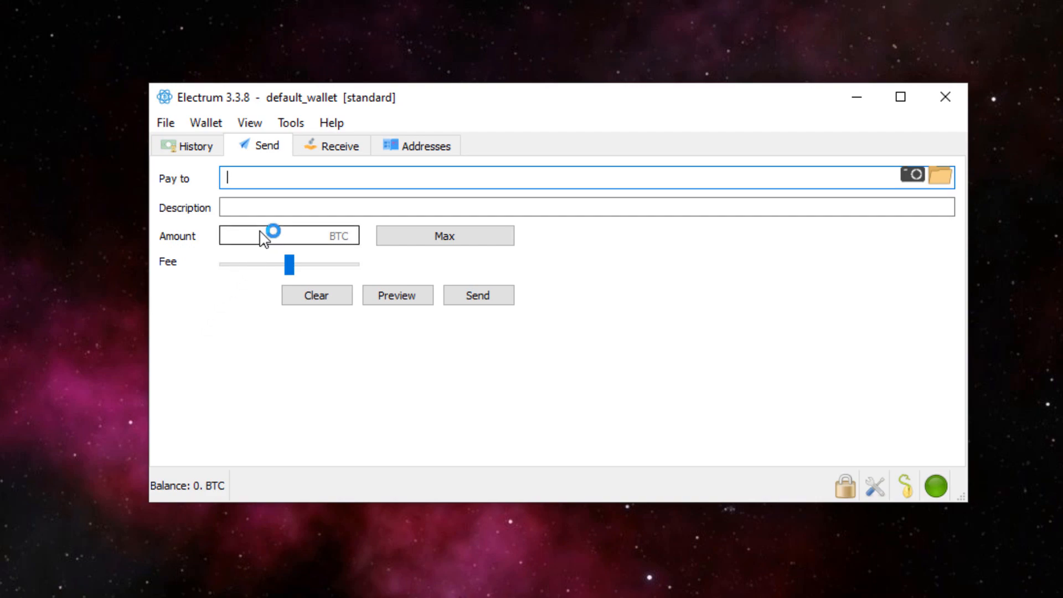
text(10000000)
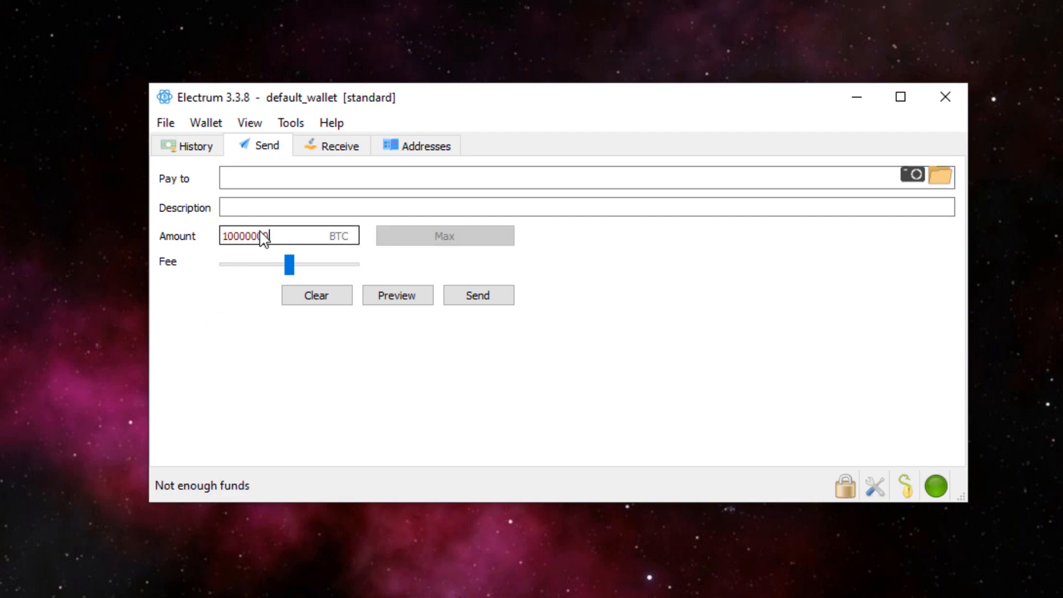